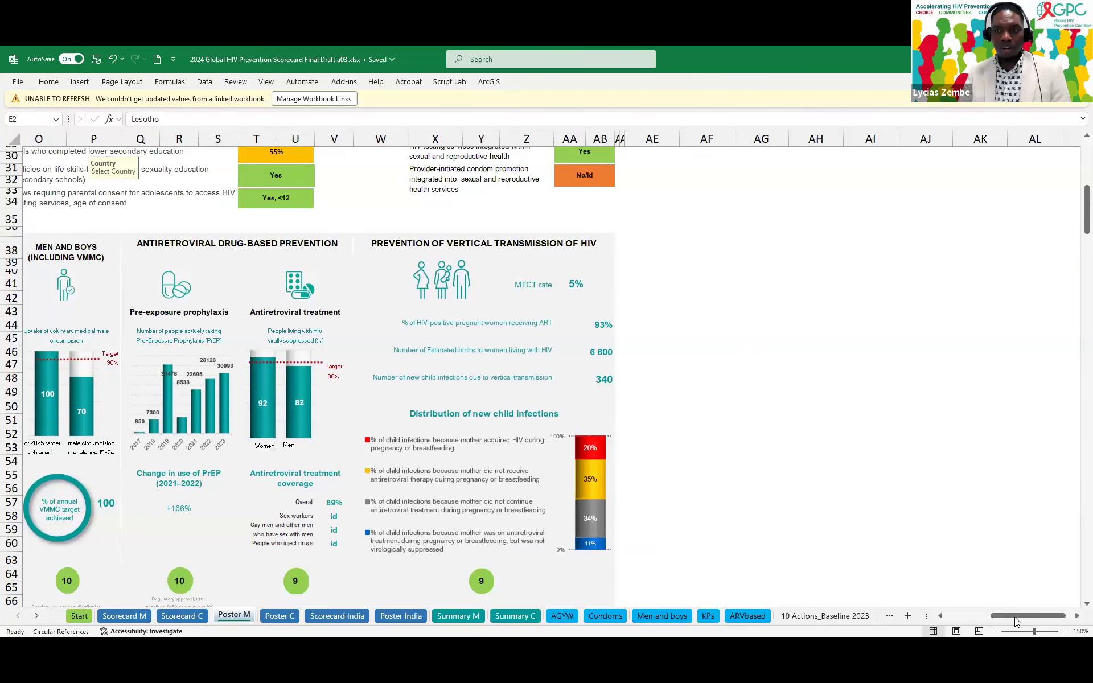
- Review the HIV programme coverage and outcomes section of the Lesotho poster
left_click_drag(1017, 621, 858, 623)
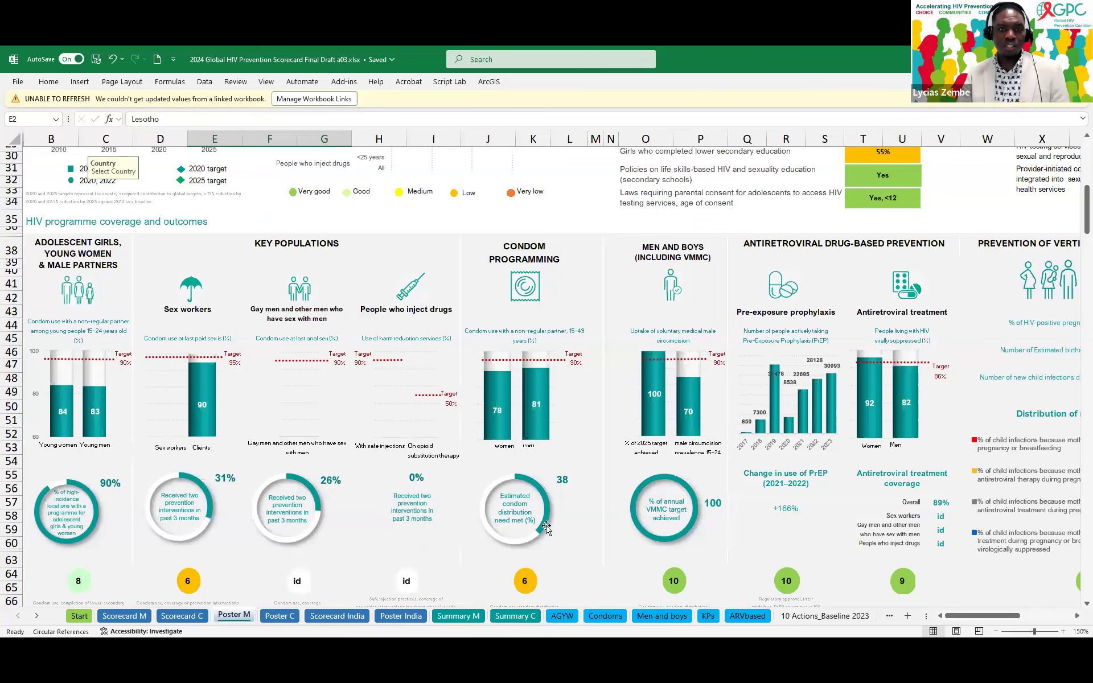
scroll(546, 528, "up", 6)
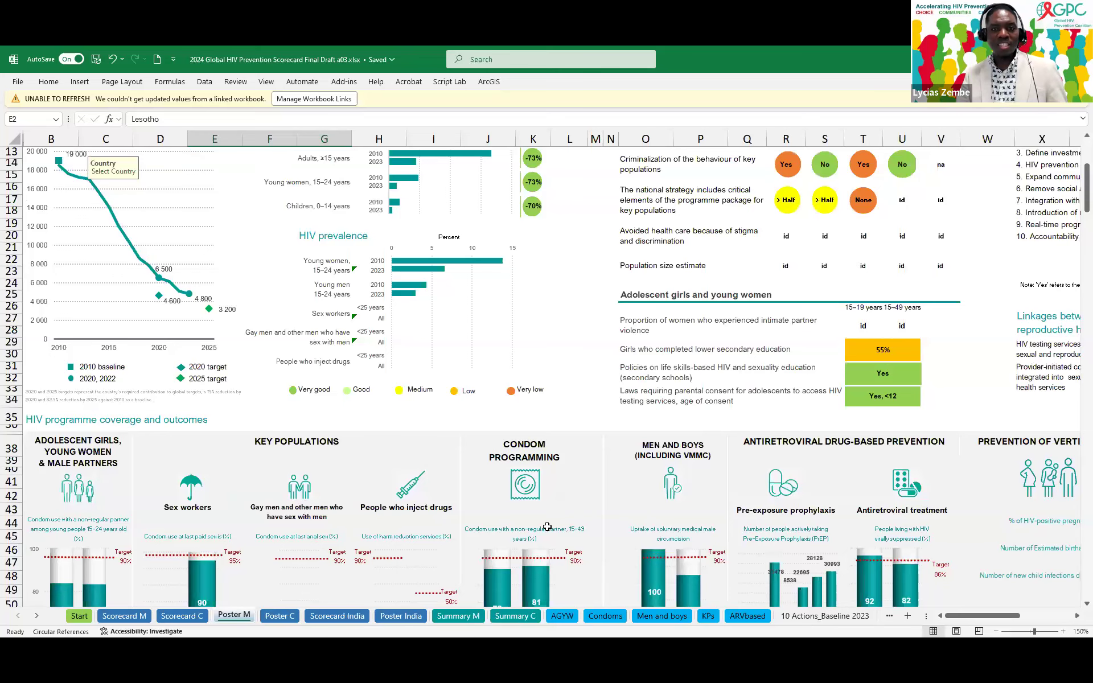
scroll(546, 527, "down", 4)
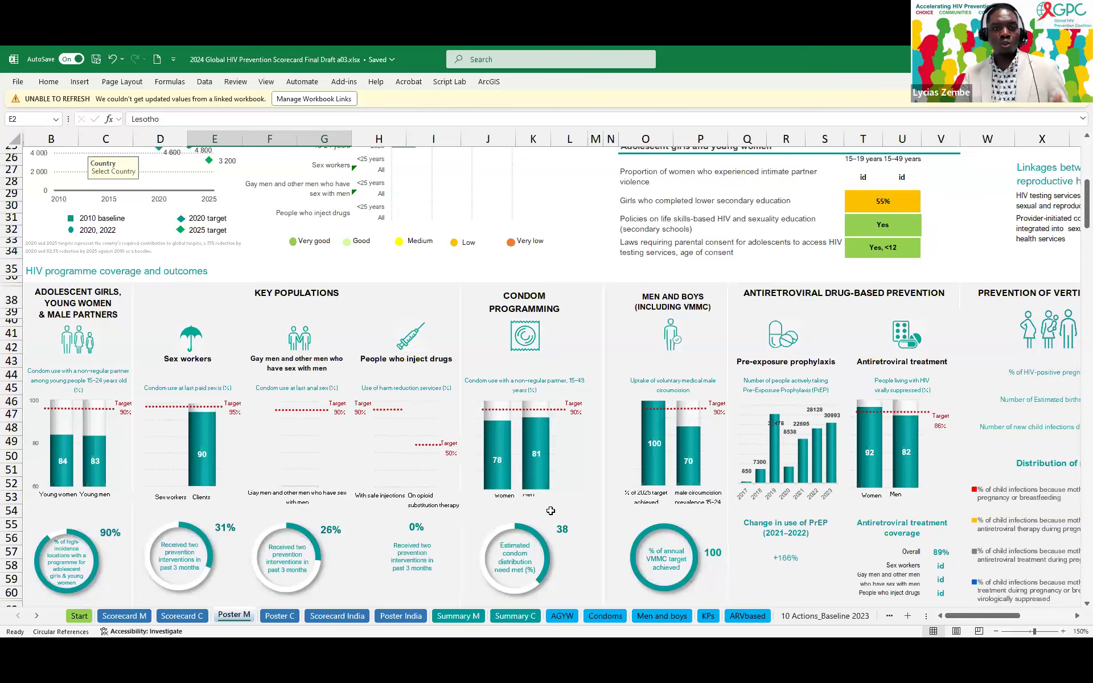
- Open the Summary M sheet and look over the country summary scores down to the legend
left_click(447, 617)
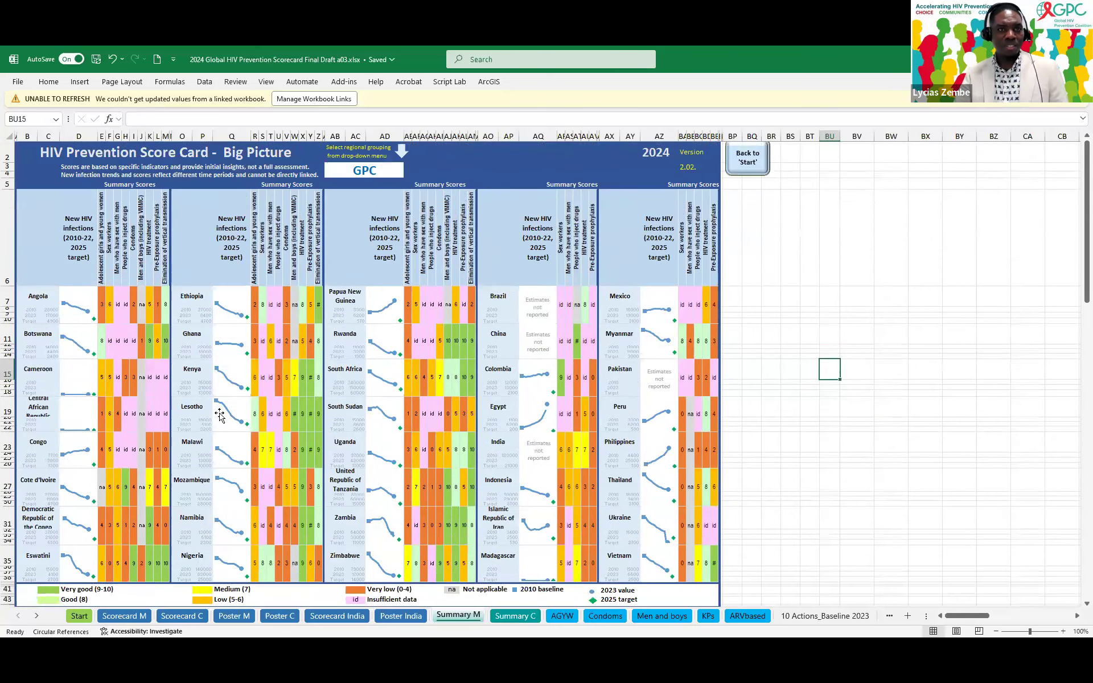
scroll(219, 478, "down", 1)
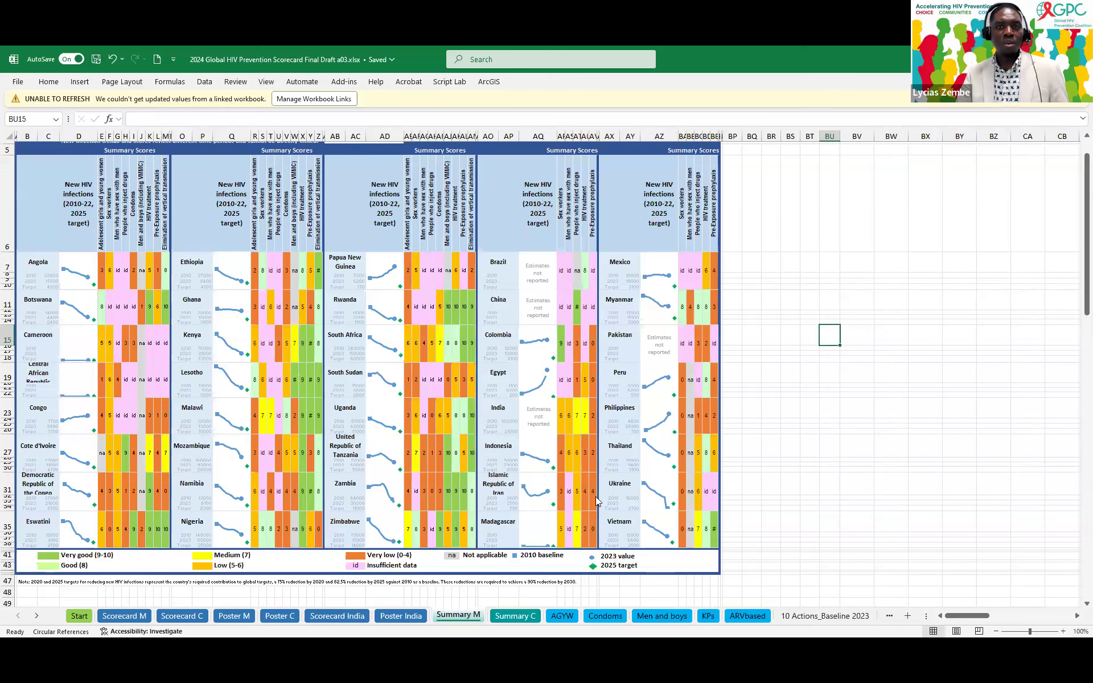
scroll(310, 418, "up", 1)
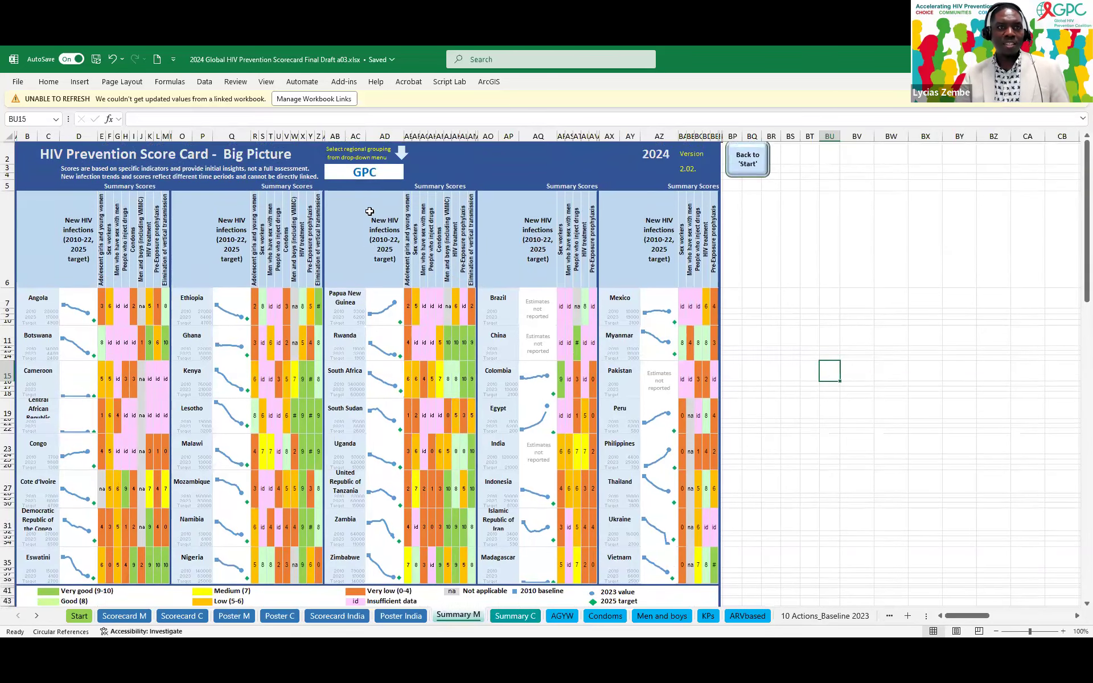
- Set the Summary M regional grouping to SADC
left_click(353, 174)
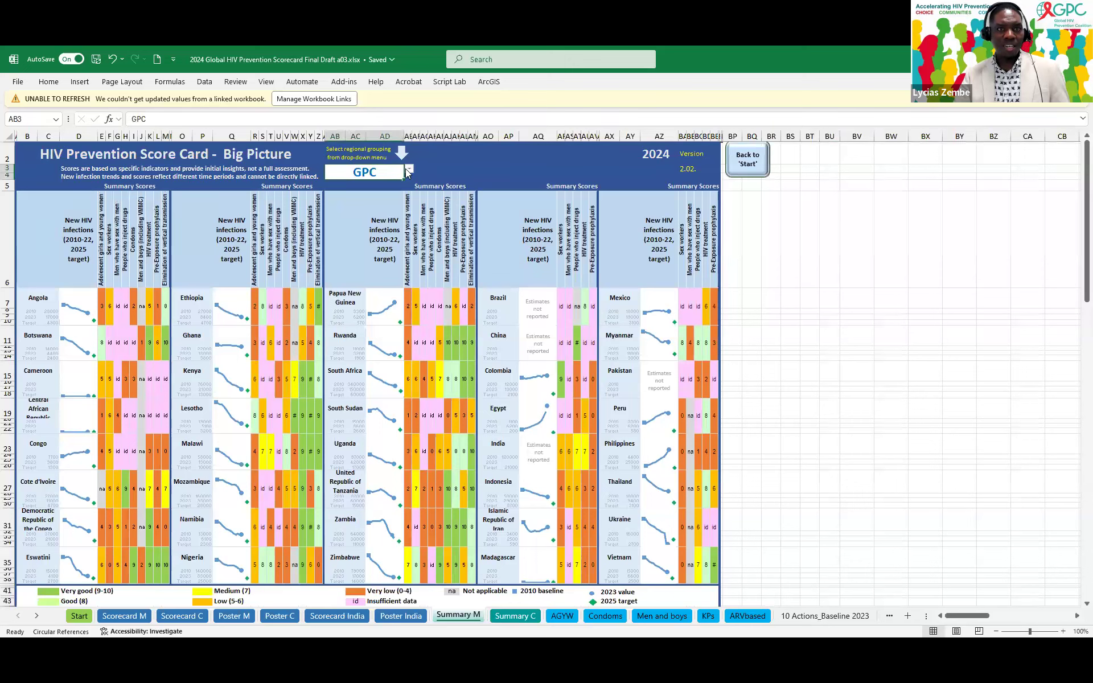
left_click(409, 169)
left_click(336, 224)
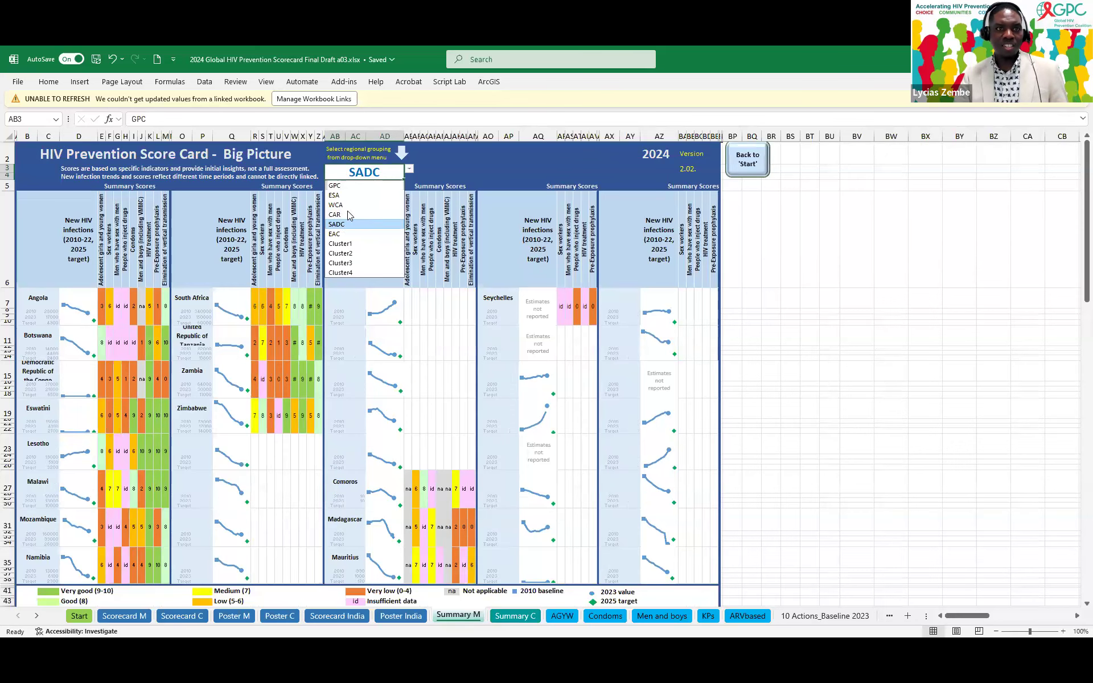
- Set the Summary M regional grouping back to GPC and inspect the pre-exposure prophylaxis scores for Angola and Kenya
left_click(384, 173)
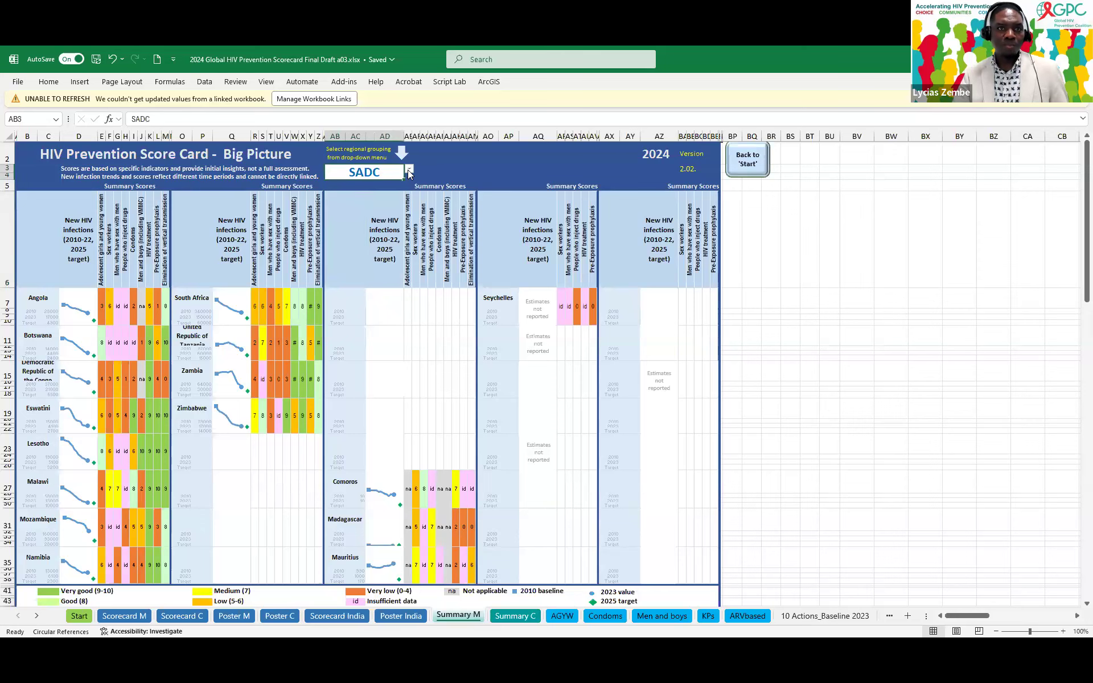
left_click(409, 170)
left_click(342, 186)
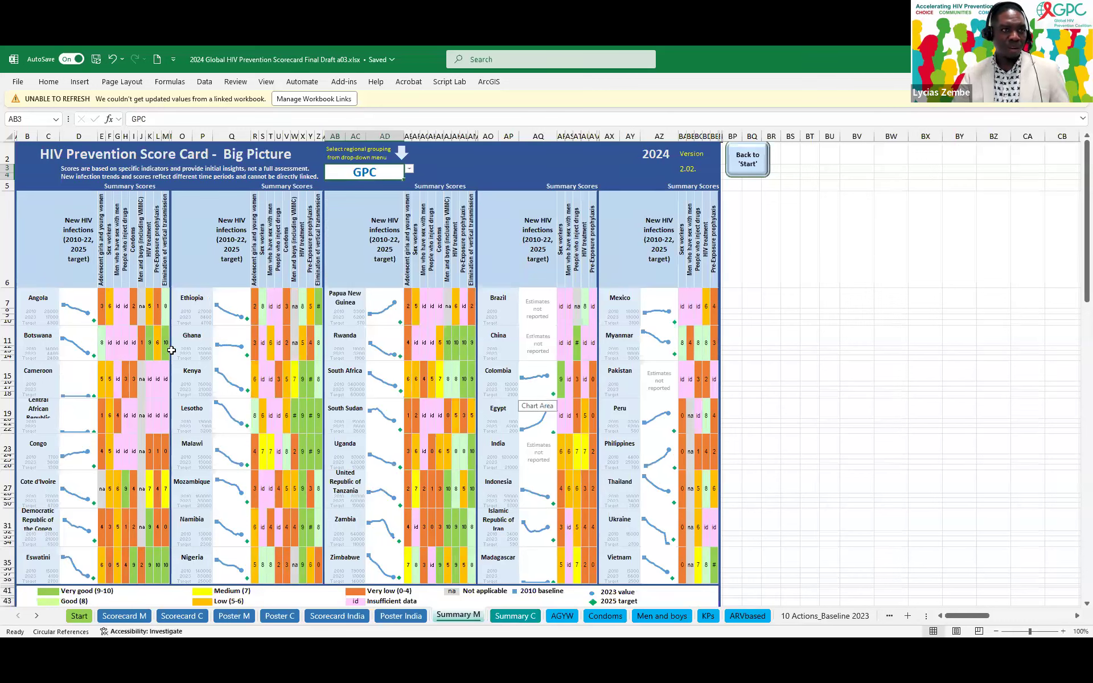
left_click(155, 316)
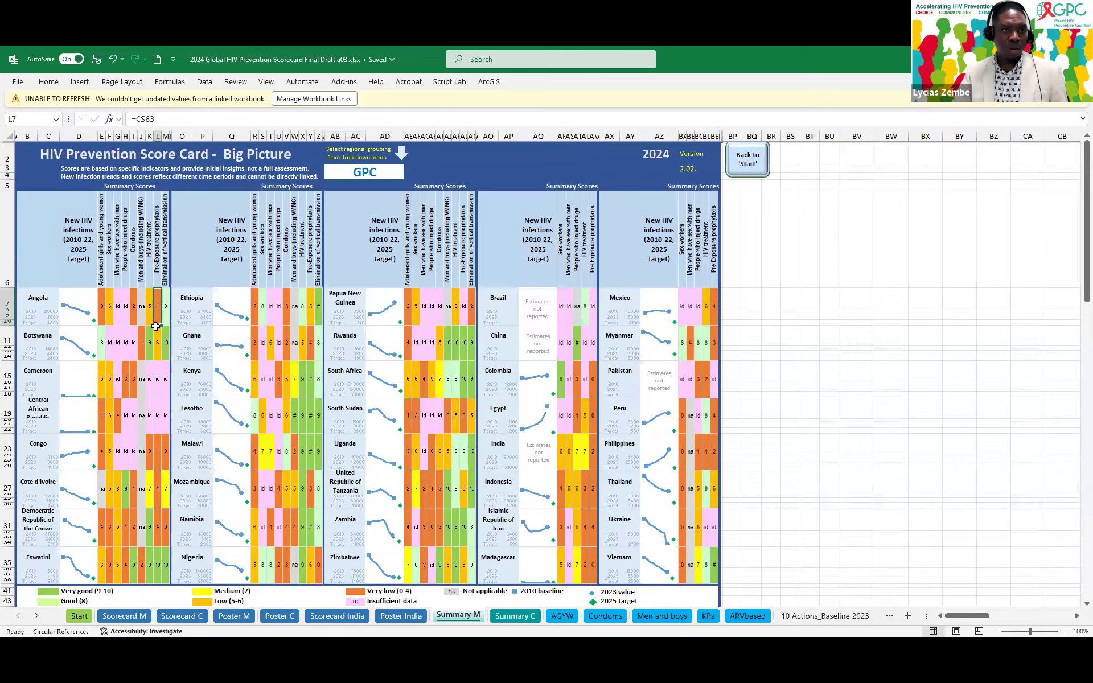
left_click(310, 385)
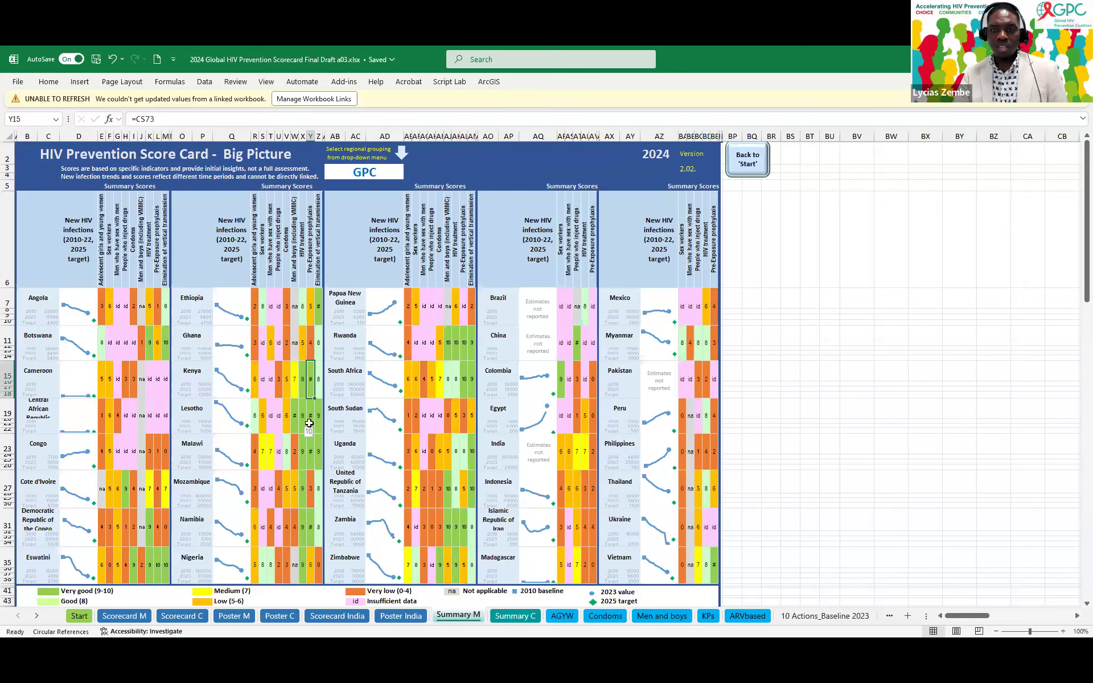
- Look through the pillar scorecard sheets AGYW, Condoms, Men and boys, KPs and ARVbased
left_click(37, 616)
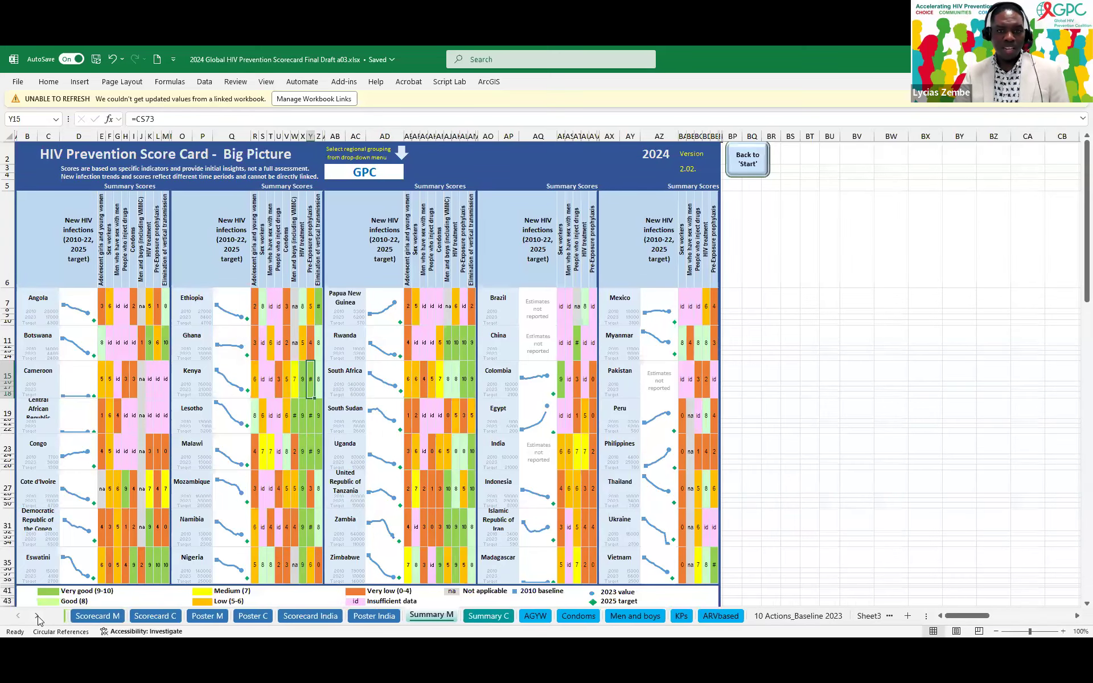
left_click(428, 617)
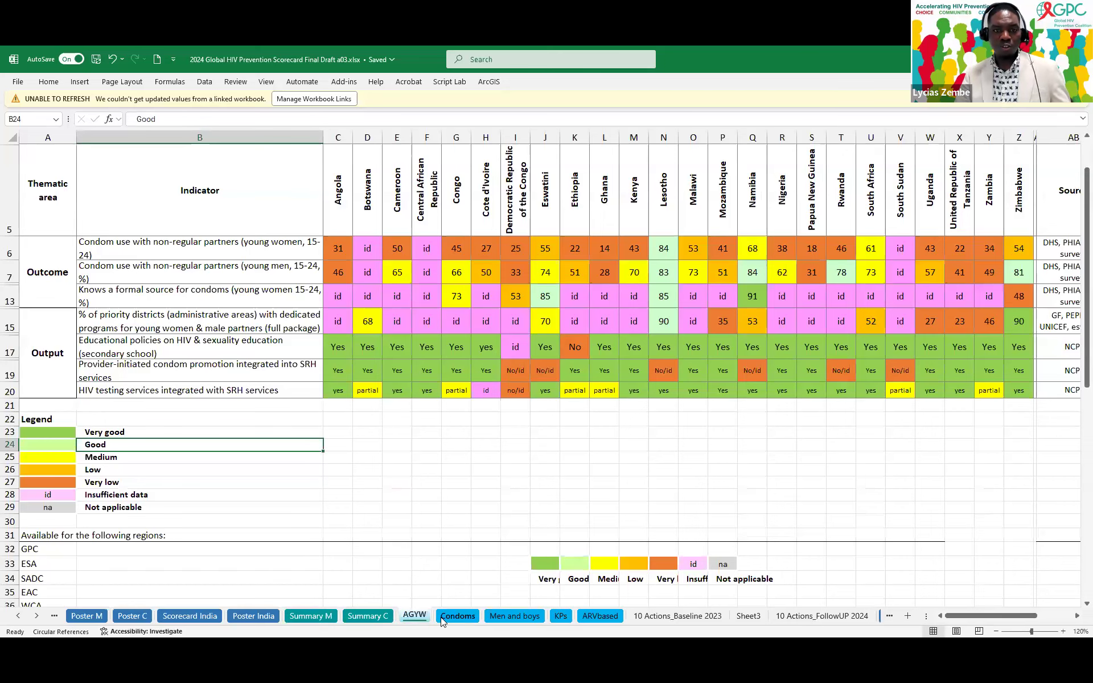
left_click(443, 617)
left_click(533, 618)
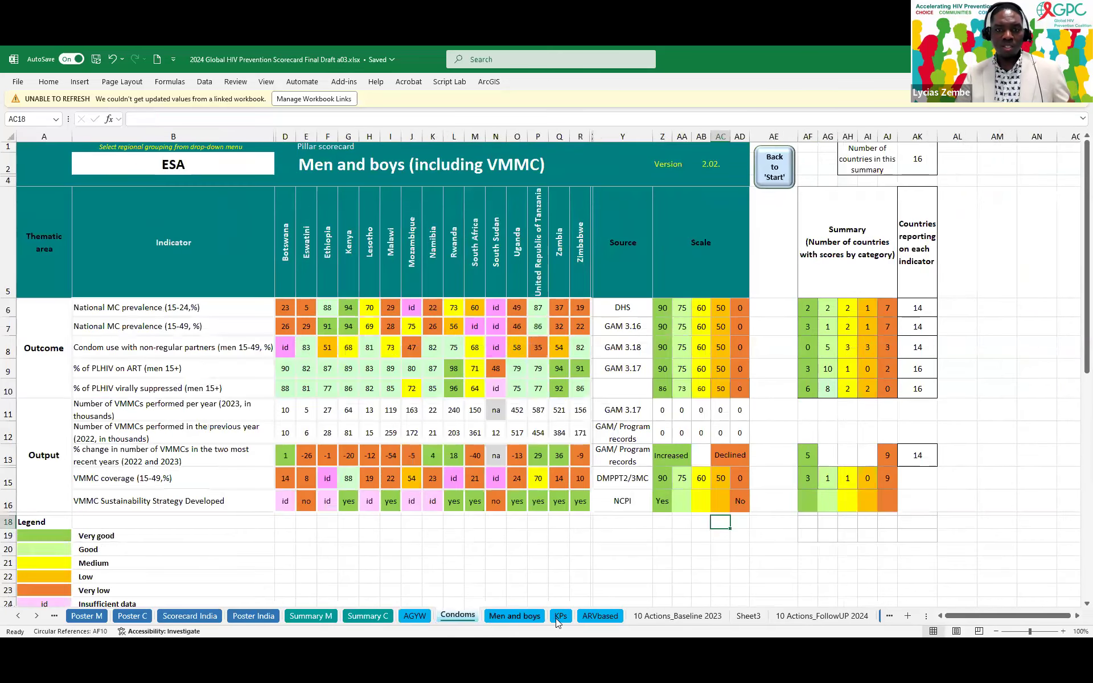
left_click(558, 618)
left_click(592, 618)
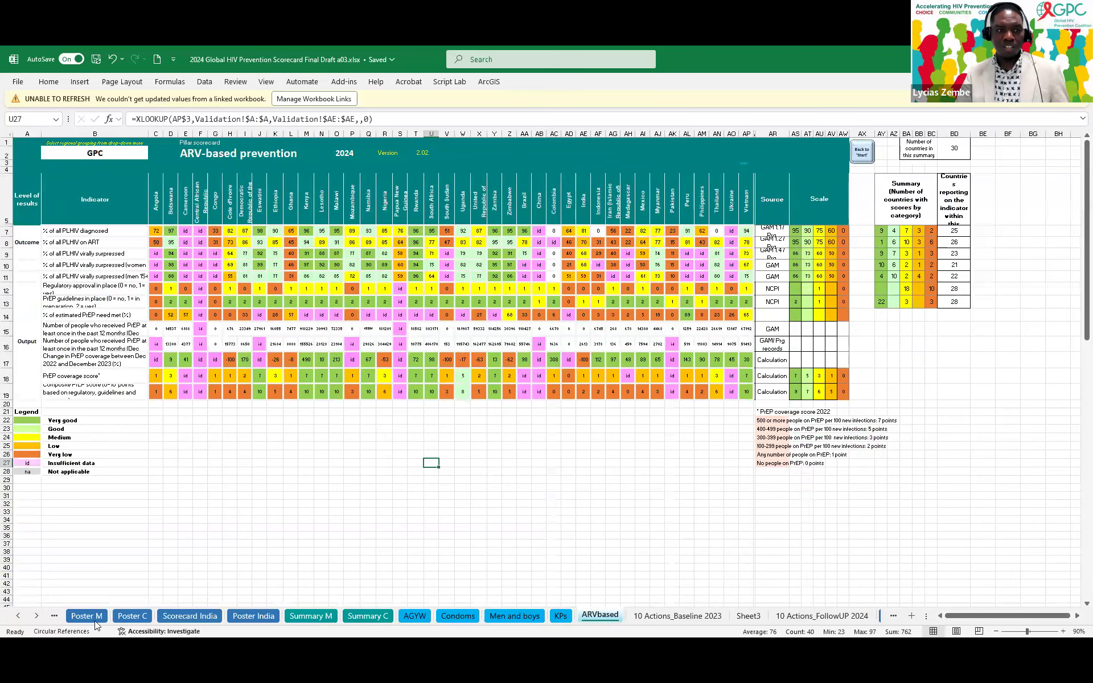
- View the Road Map action sheets 10 Actions_Baseline 2023 and 10 Actions_FollowUP 2024
left_click(37, 615)
left_click(36, 616)
left_click(36, 616)
left_click(400, 617)
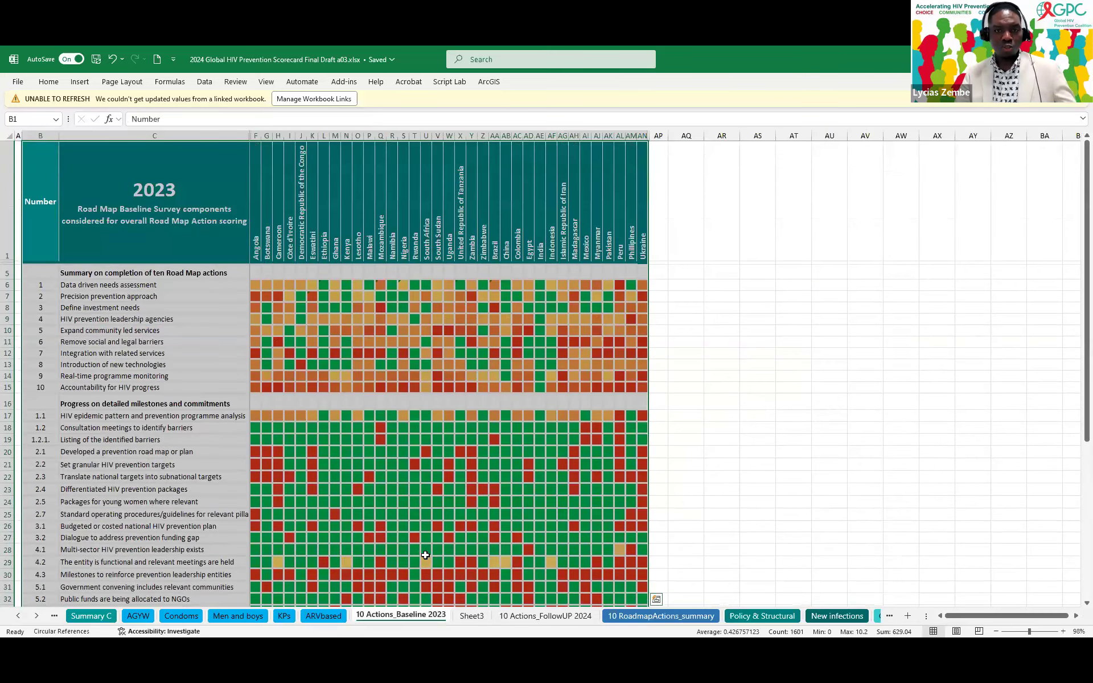
left_click(522, 614)
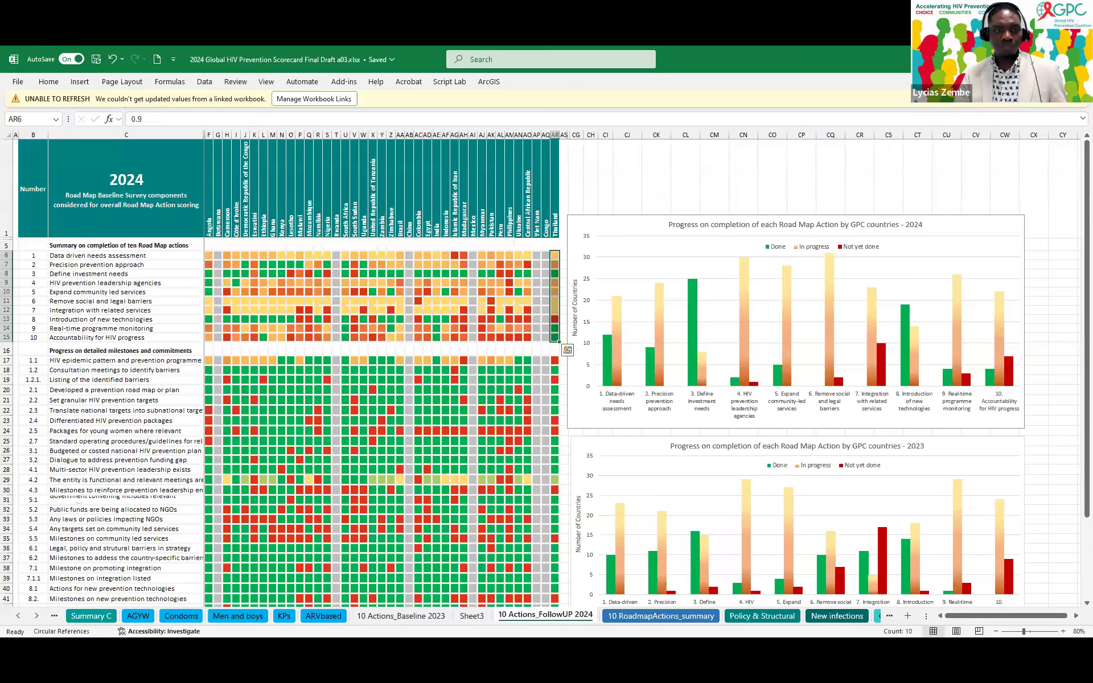
- Open the Policy & Structural sheet and display the regional groupings available in its heading
left_click(758, 617)
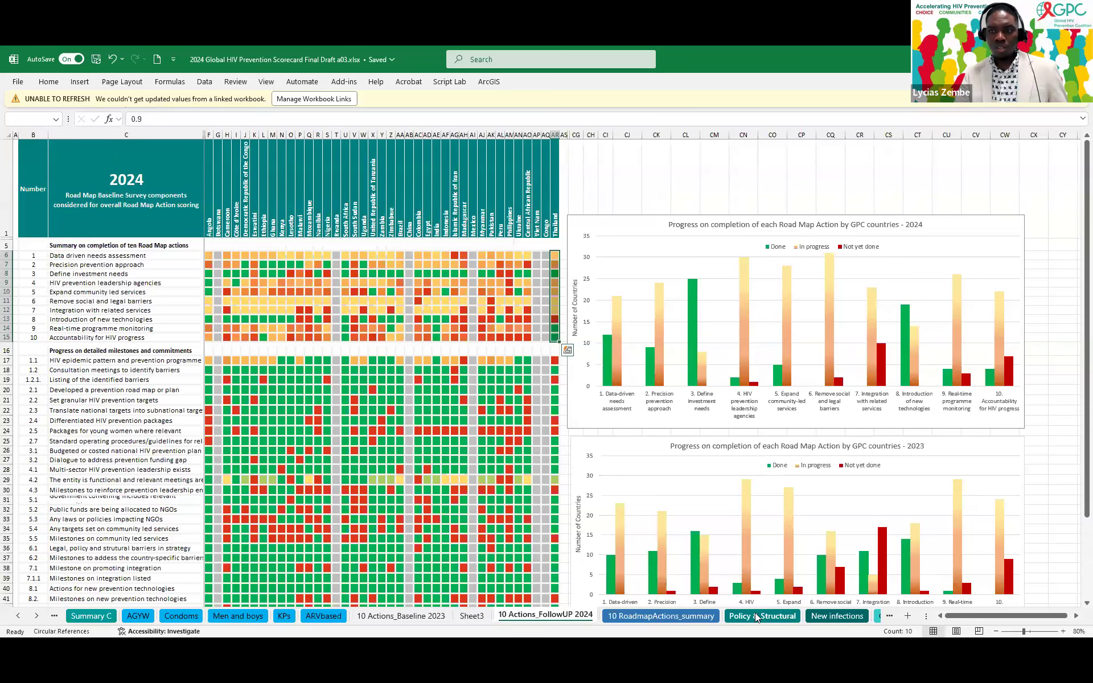
scroll(586, 384, "up", 5)
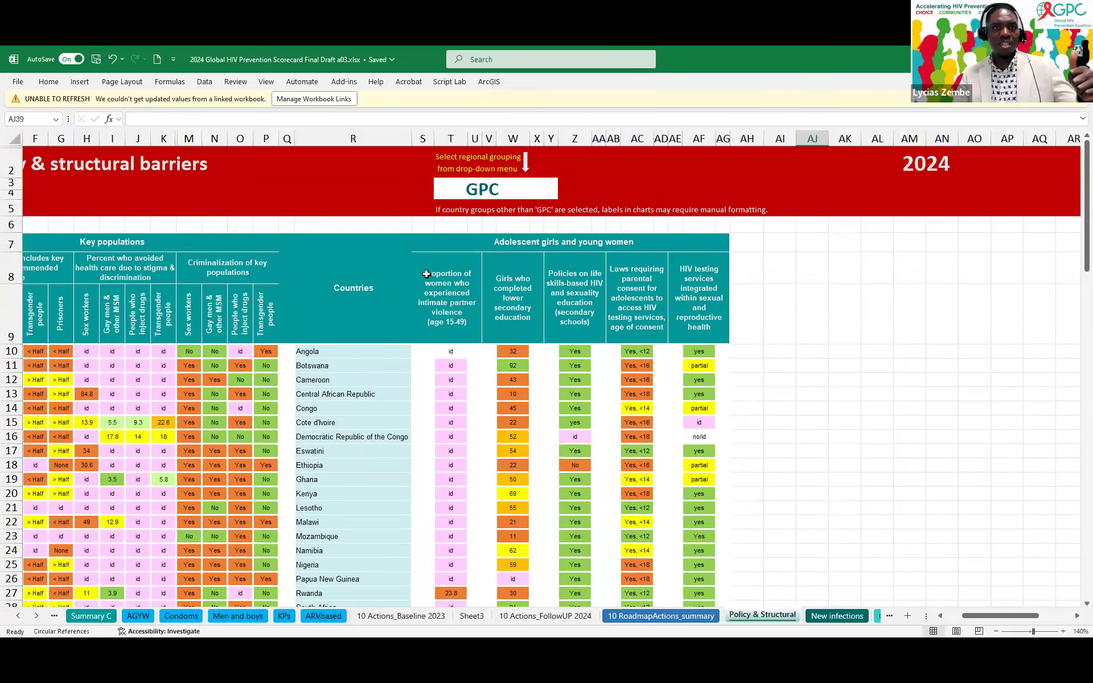
left_click(497, 191)
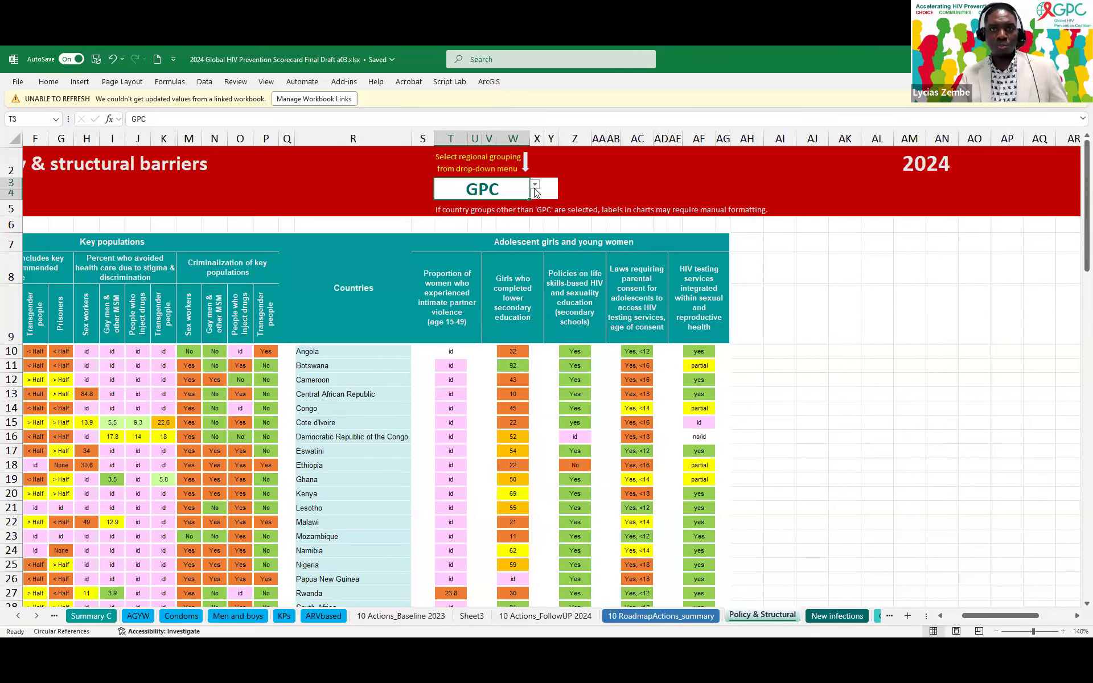
left_click(536, 186)
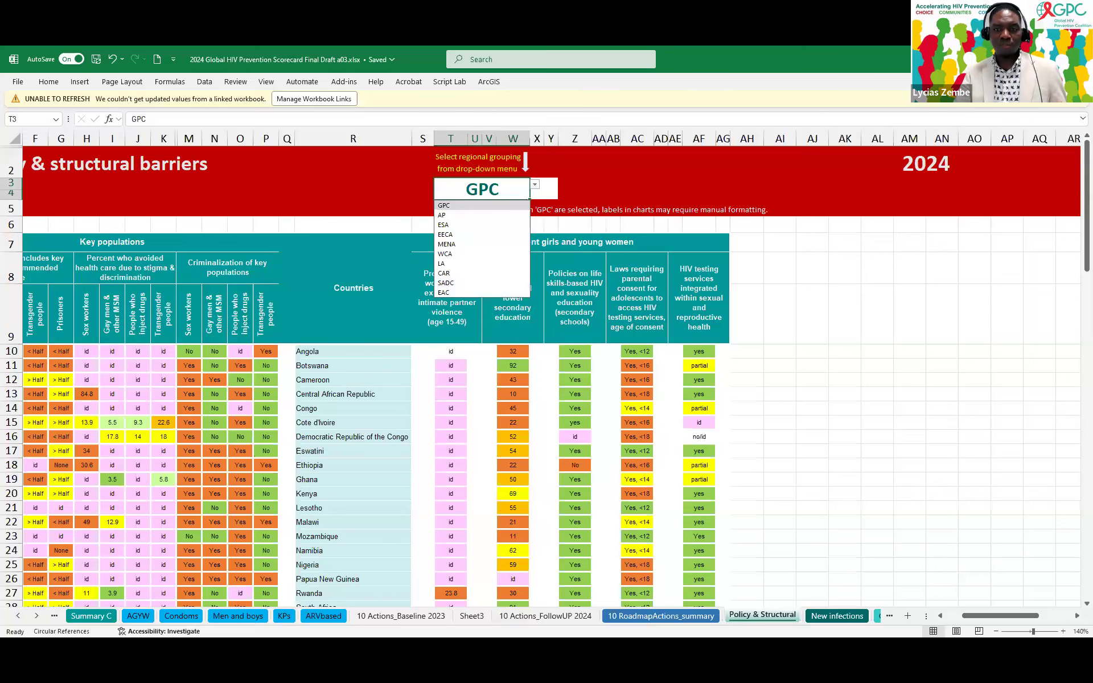
- Open the New infections sheet and select the regional grouping cell in its heading
left_click(836, 617)
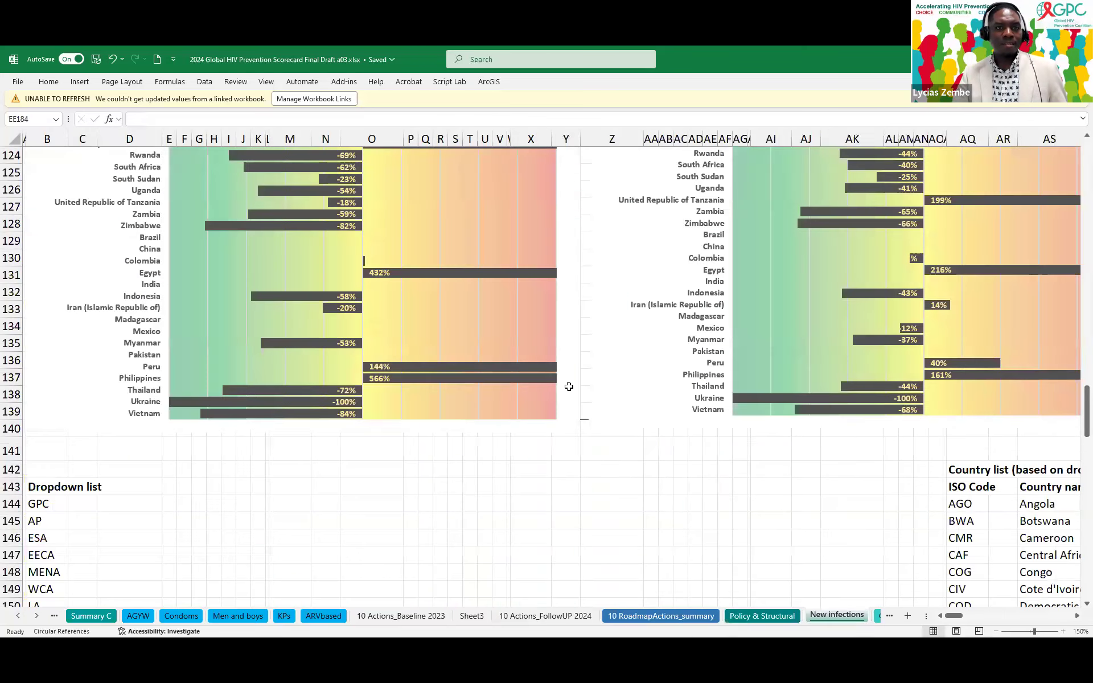
scroll(589, 407, "up", 20)
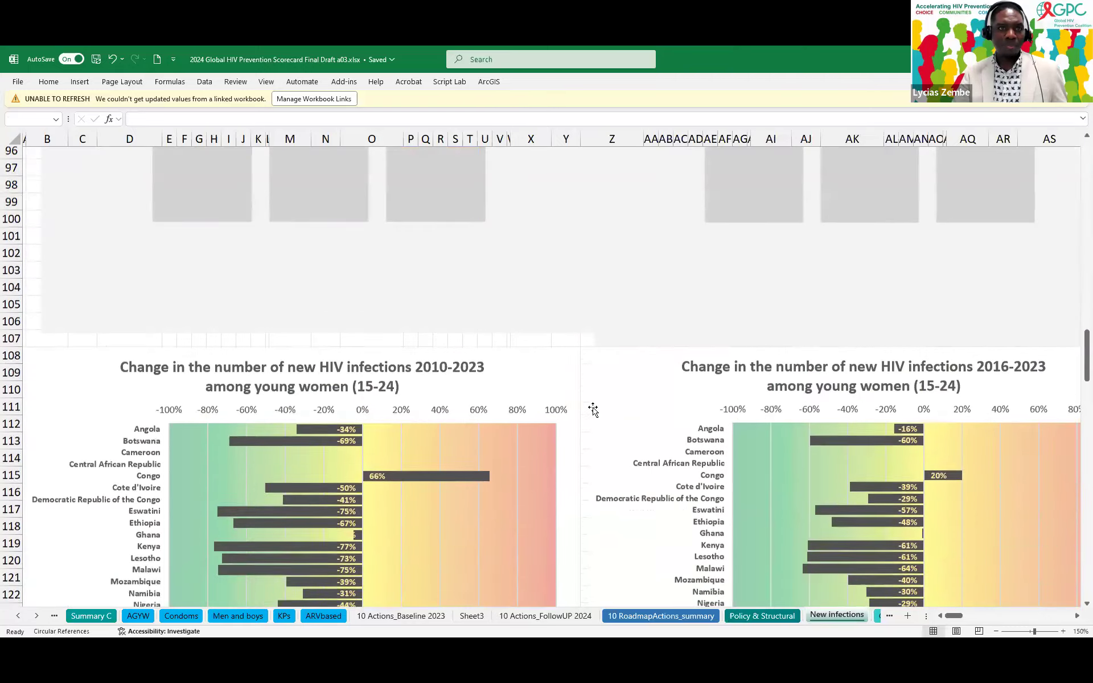
scroll(593, 409, "up", 12)
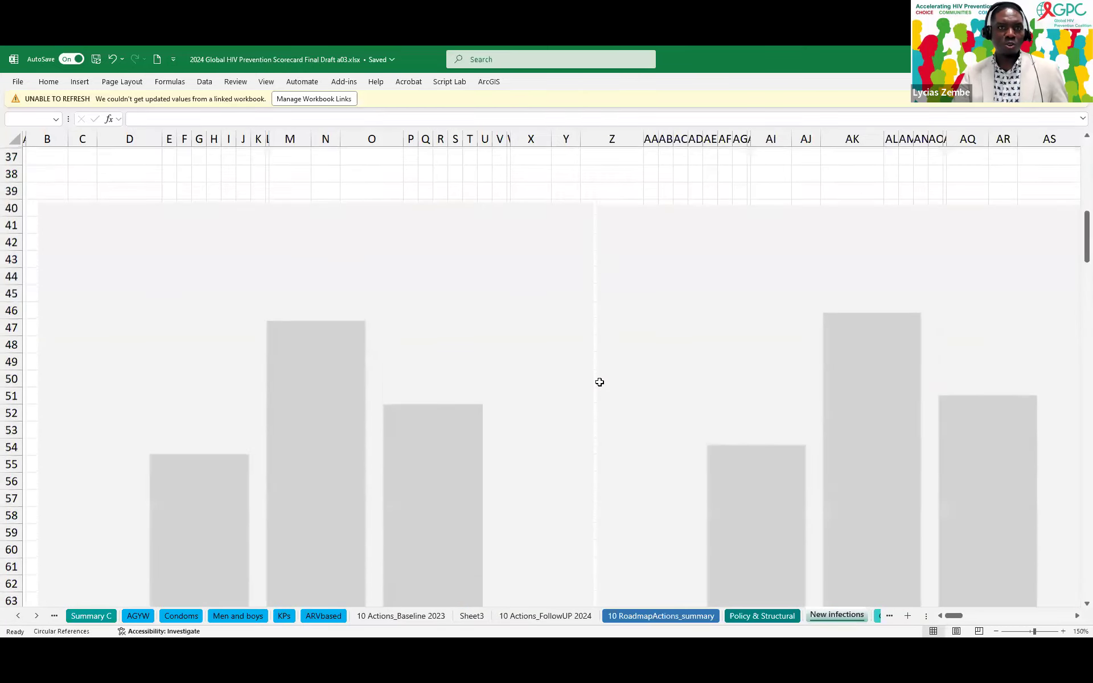
scroll(623, 275, "up", 6)
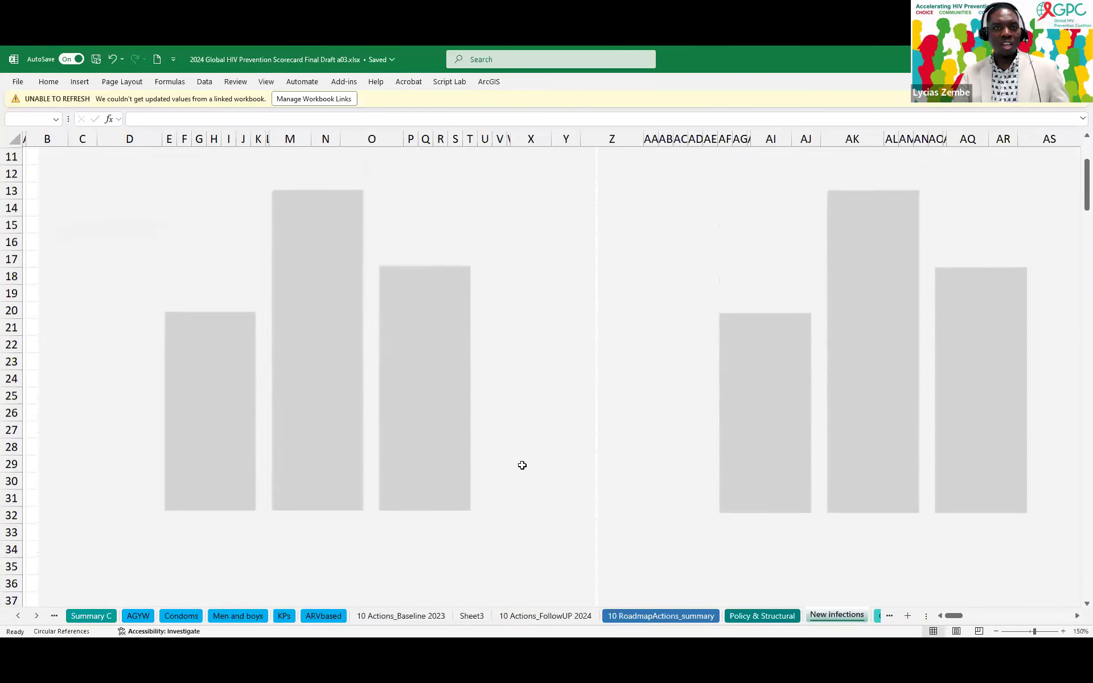
scroll(522, 465, "up", 2)
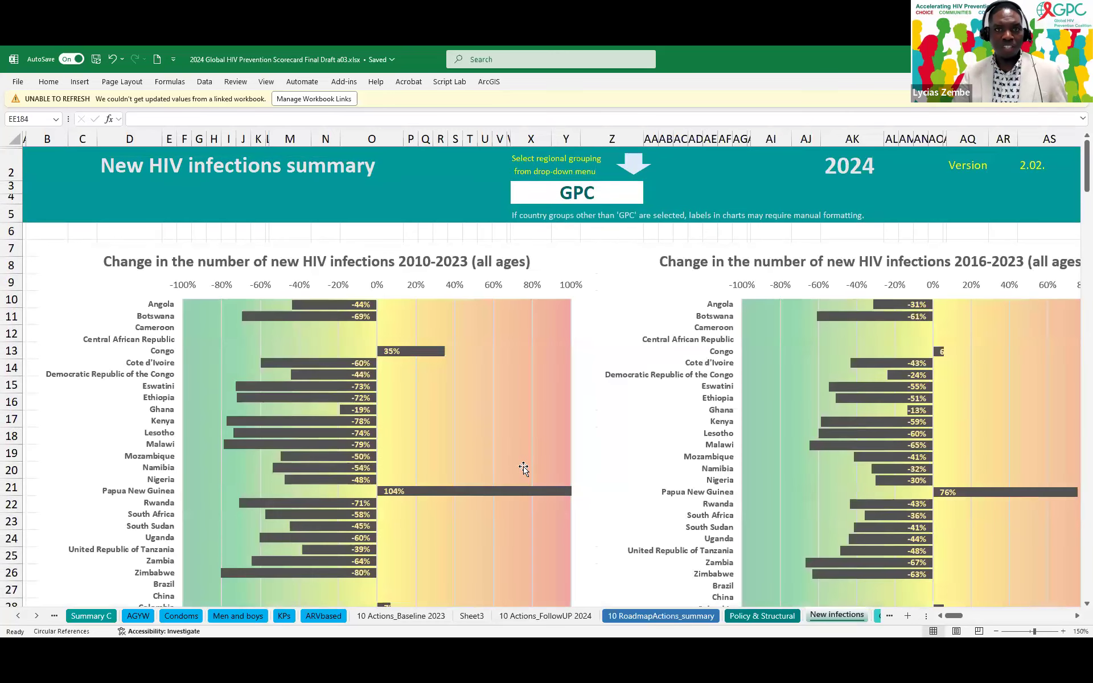
left_click(622, 194)
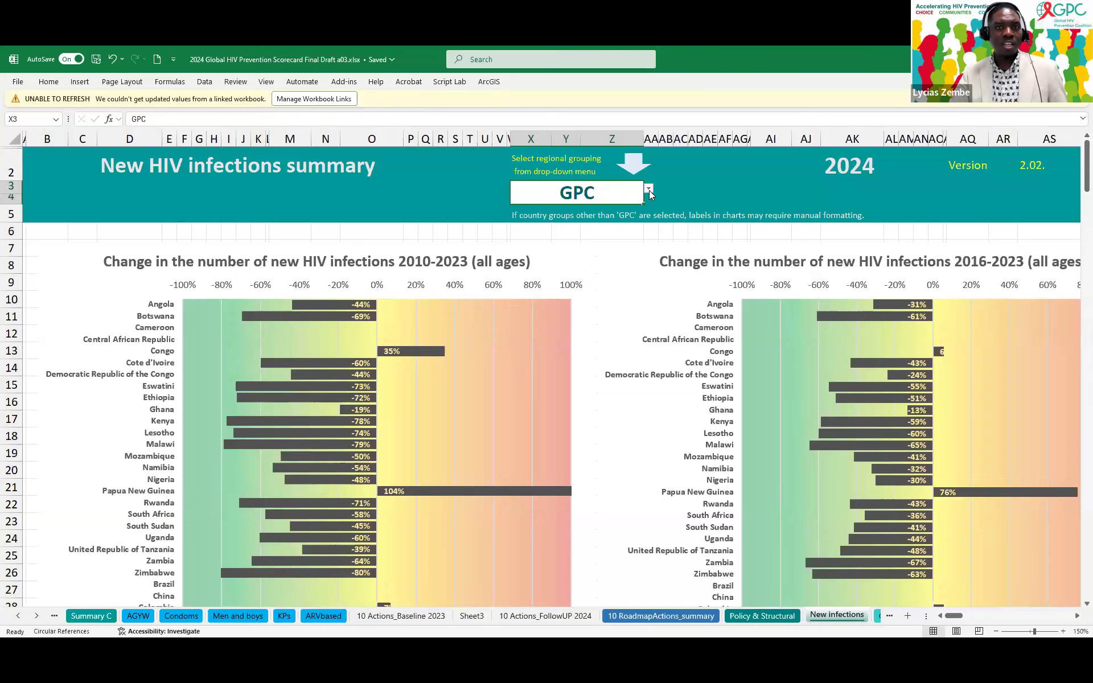
- Review the charts of change in new HIV infections and display the available regional groupings
scroll(470, 419, "down", 20)
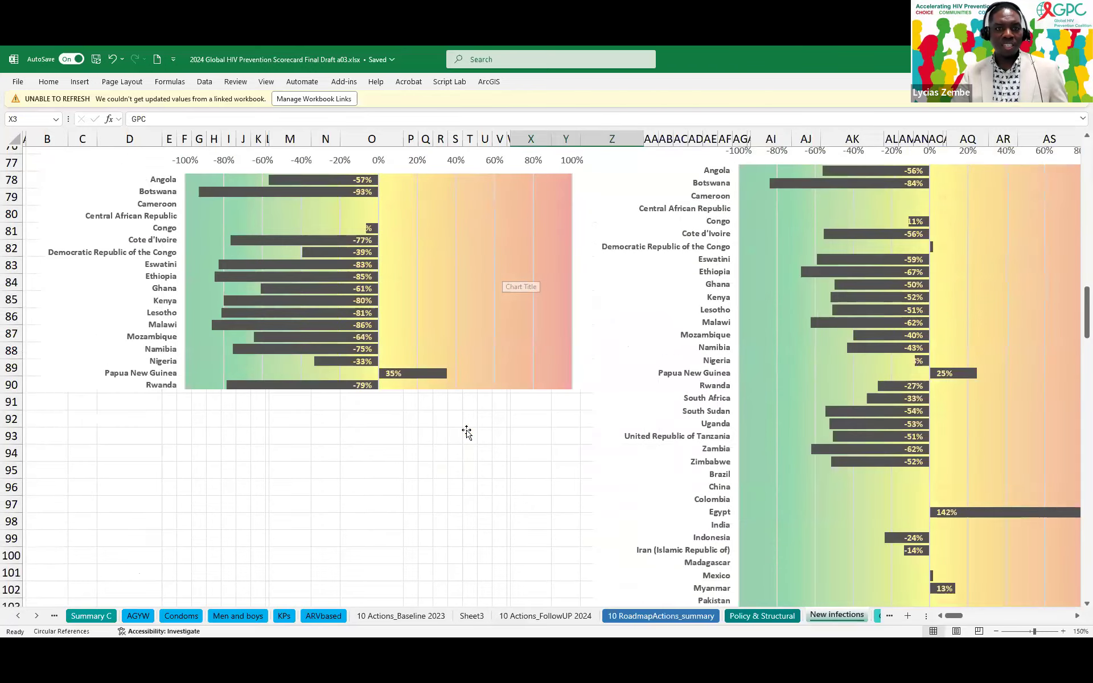
scroll(467, 433, "down", 5)
scroll(467, 433, "up", 6)
scroll(466, 433, "up", 18)
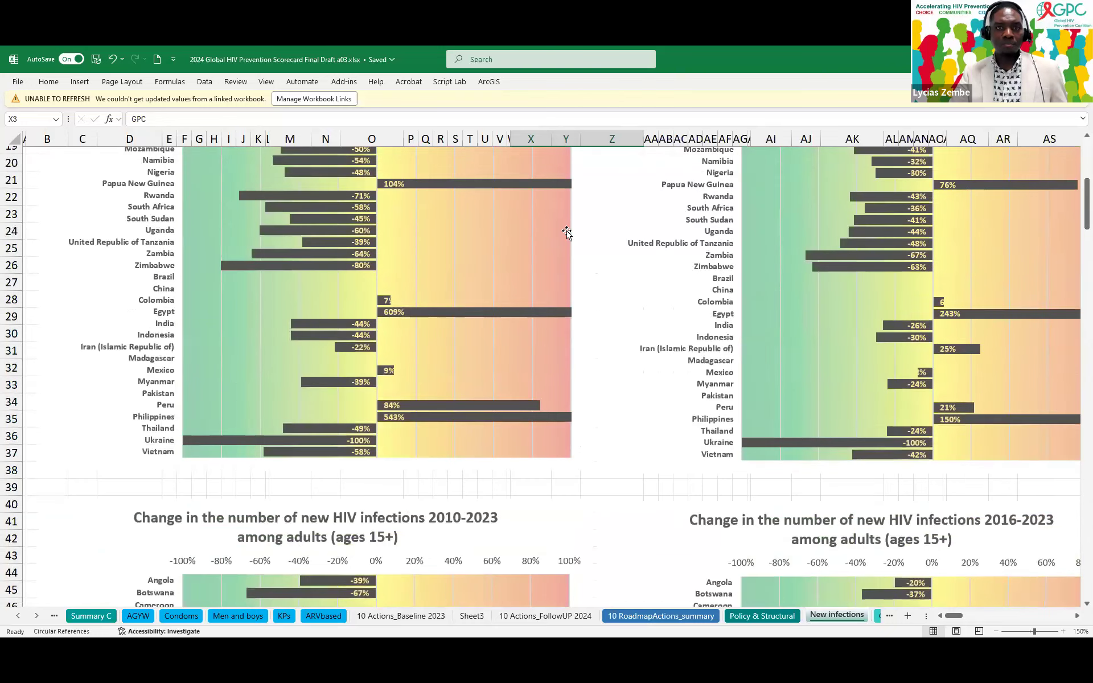
scroll(566, 232, "up", 6)
left_click(649, 189)
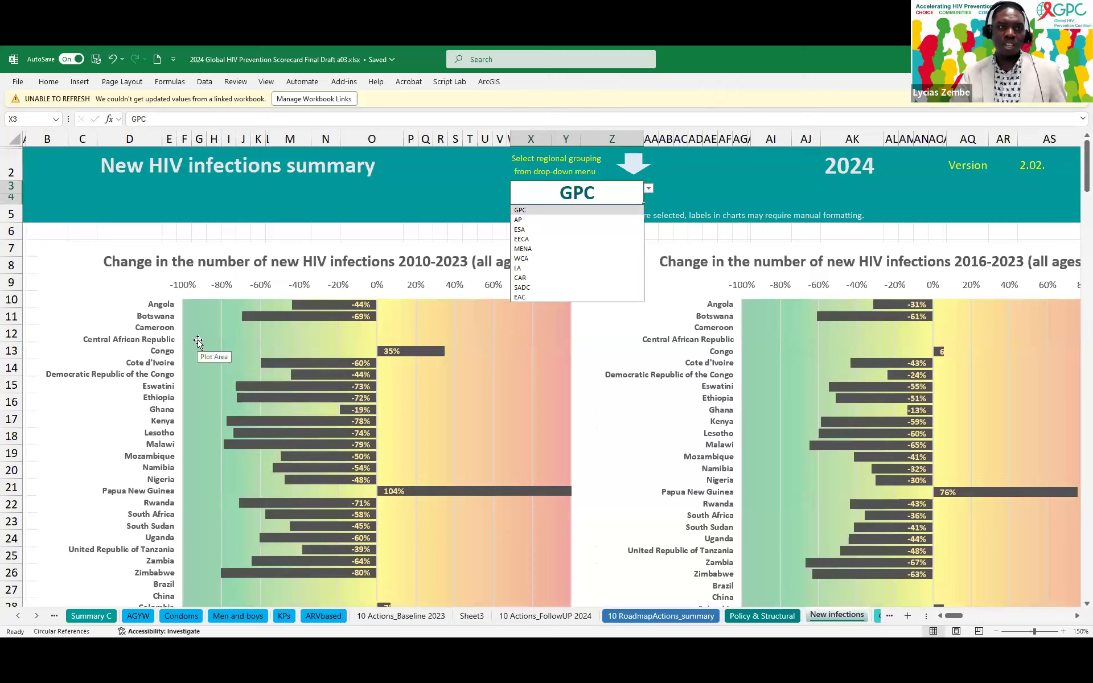
- Open the PrEPdata sheet among the last sheets of the workbook
left_click(36, 617)
left_click(36, 618)
left_click(37, 617)
left_click(37, 617)
left_click(37, 618)
left_click(37, 617)
left_click(37, 617)
left_click(36, 617)
left_click(36, 618)
left_click(37, 617)
left_click(37, 617)
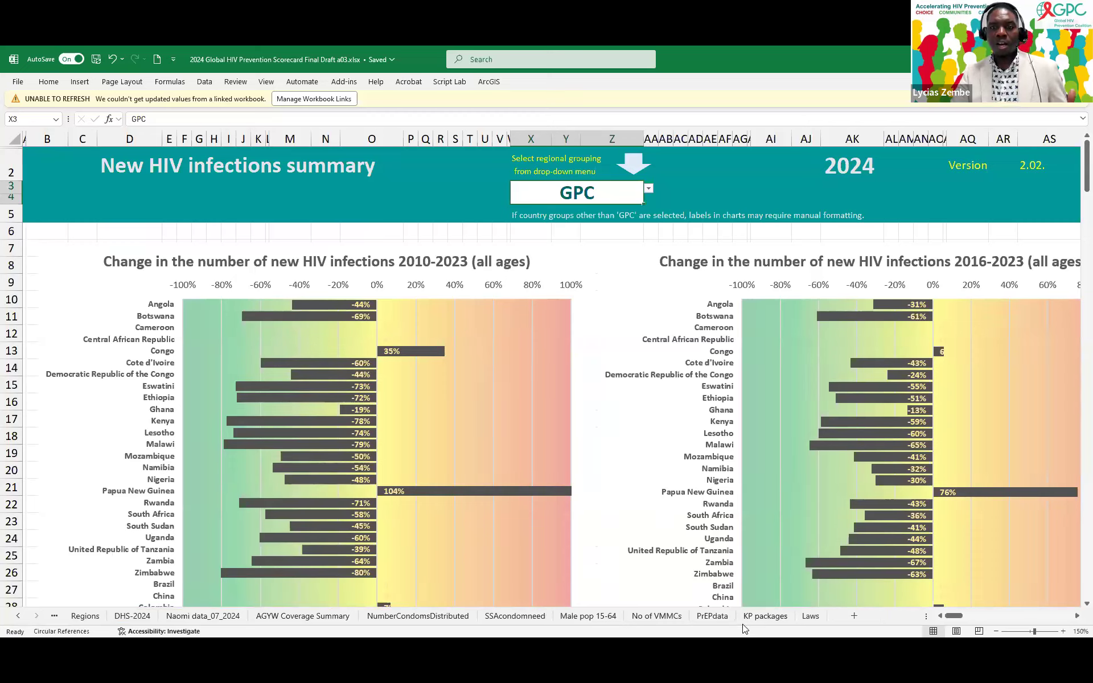
left_click(709, 617)
- Examine the PrEPdata country figures, the charts of PrEP use against new infections, and the alternative summary table
scroll(701, 530, "down", 20)
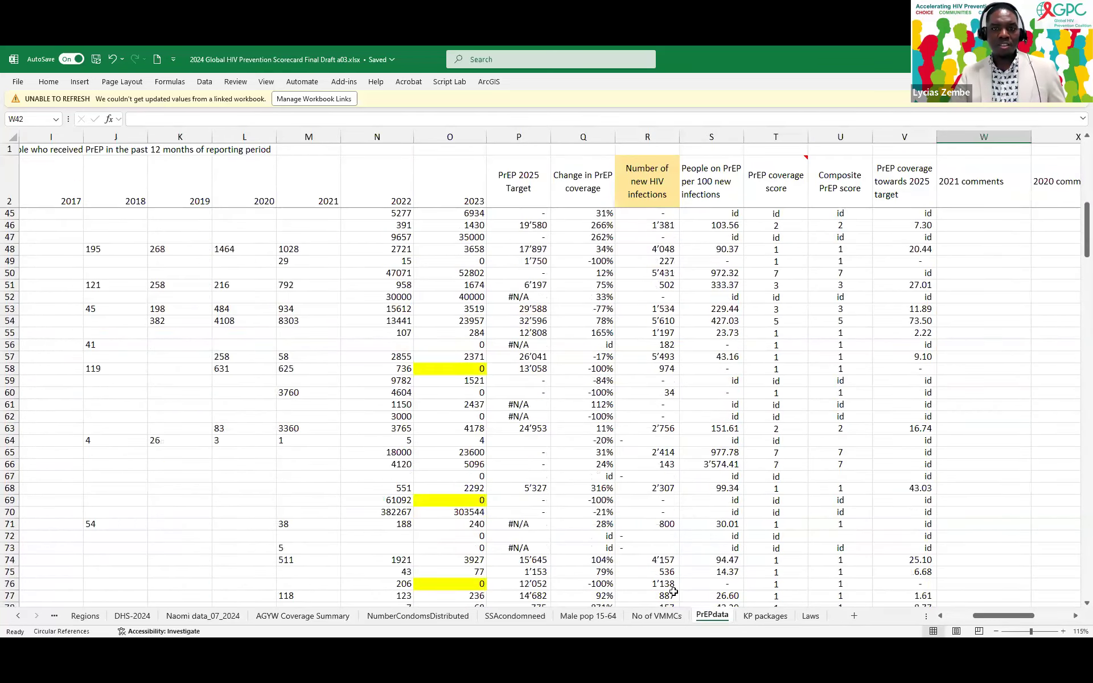
scroll(657, 520, "down", 20)
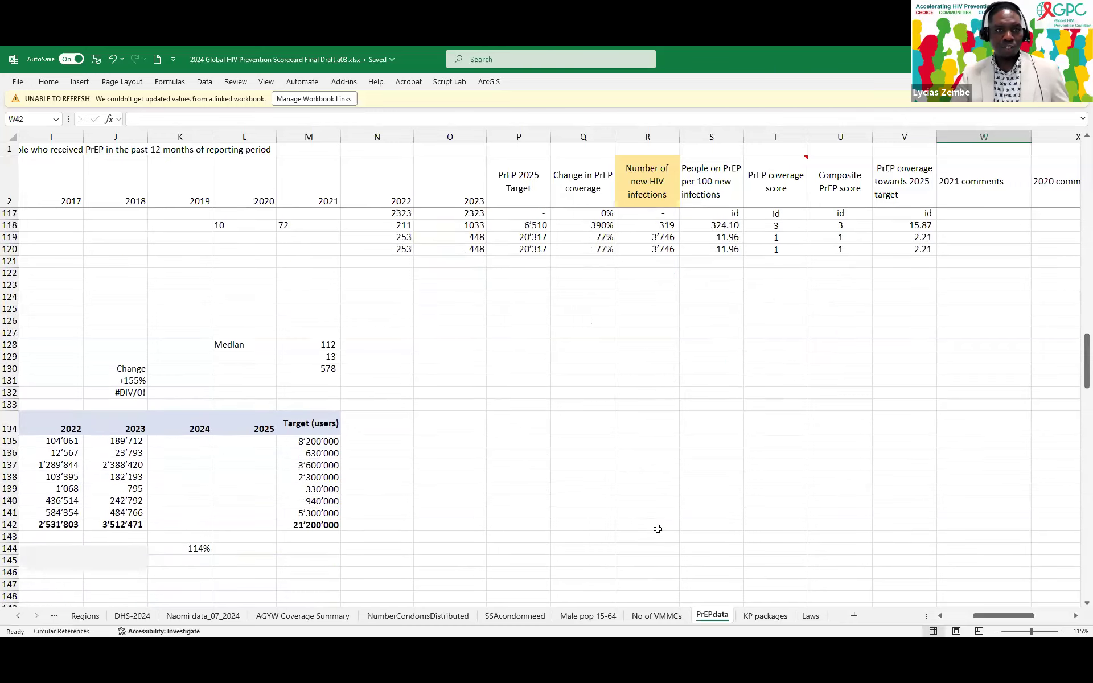
scroll(985, 622, "down", 7)
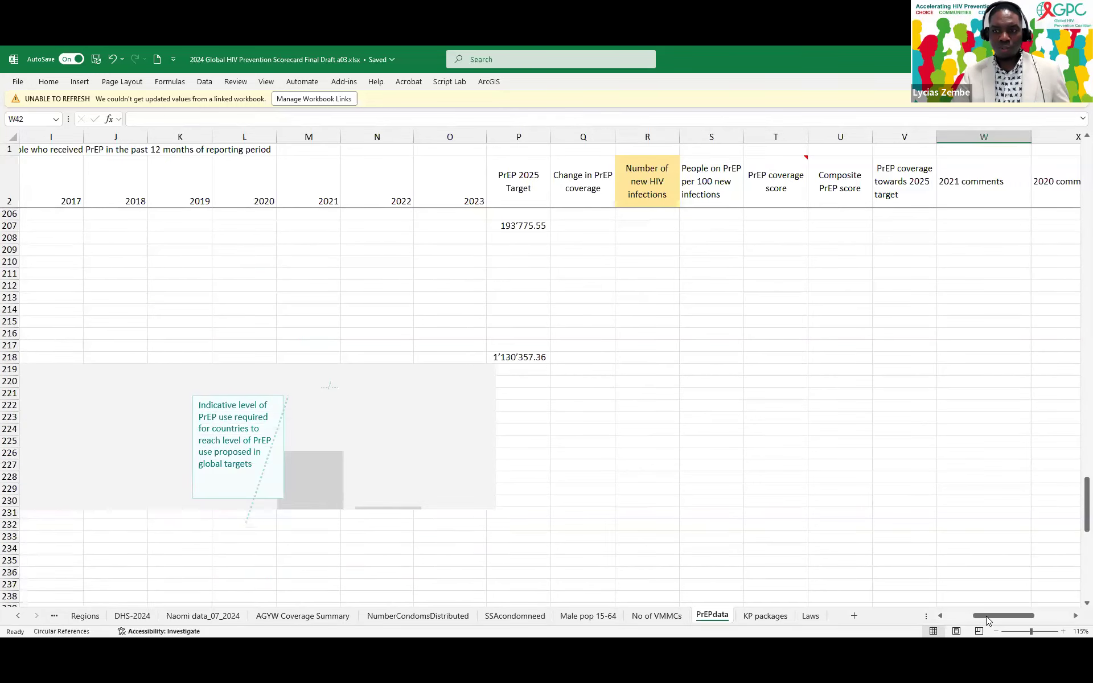
scroll(818, 541, "left", 4)
scroll(818, 541, "down", 18)
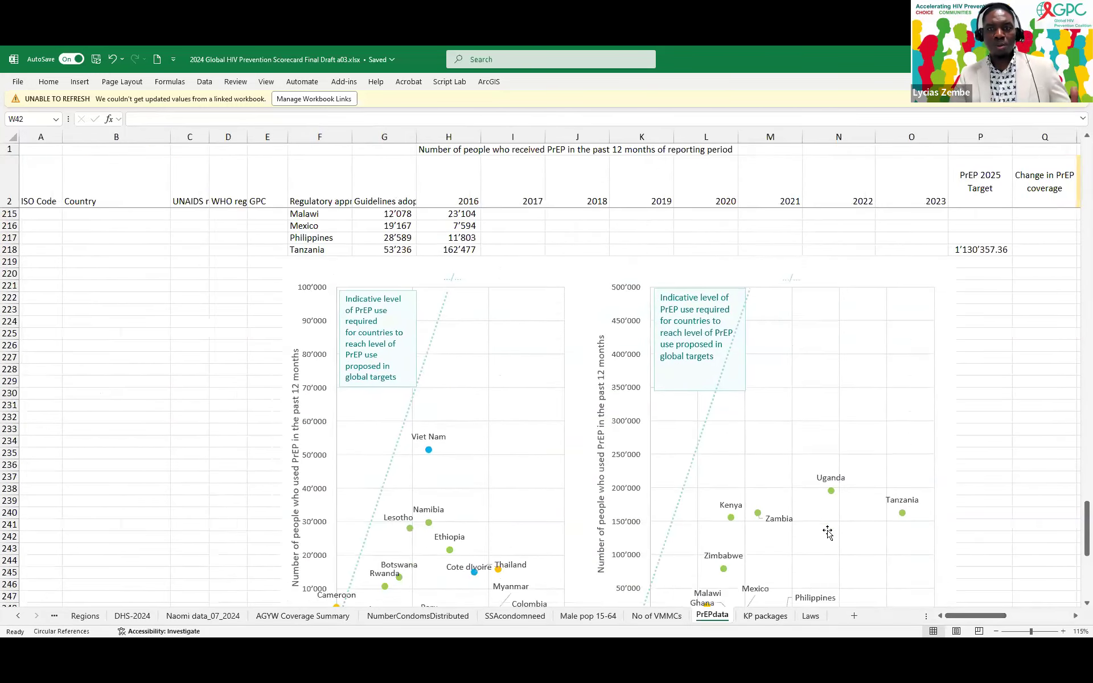
scroll(838, 548, "up", 6)
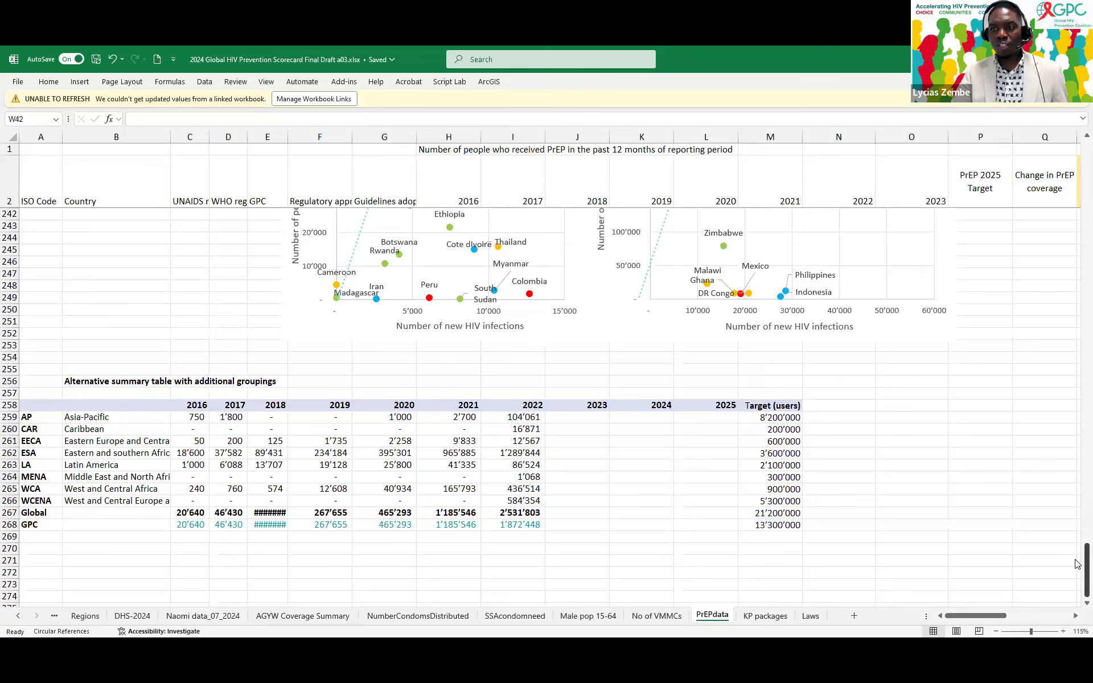
- Return to the first country rows of PrEPdata and bring the earlier sheet names, such as Coverage M and Validation, into view
left_click_drag(1078, 564, 1078, 163)
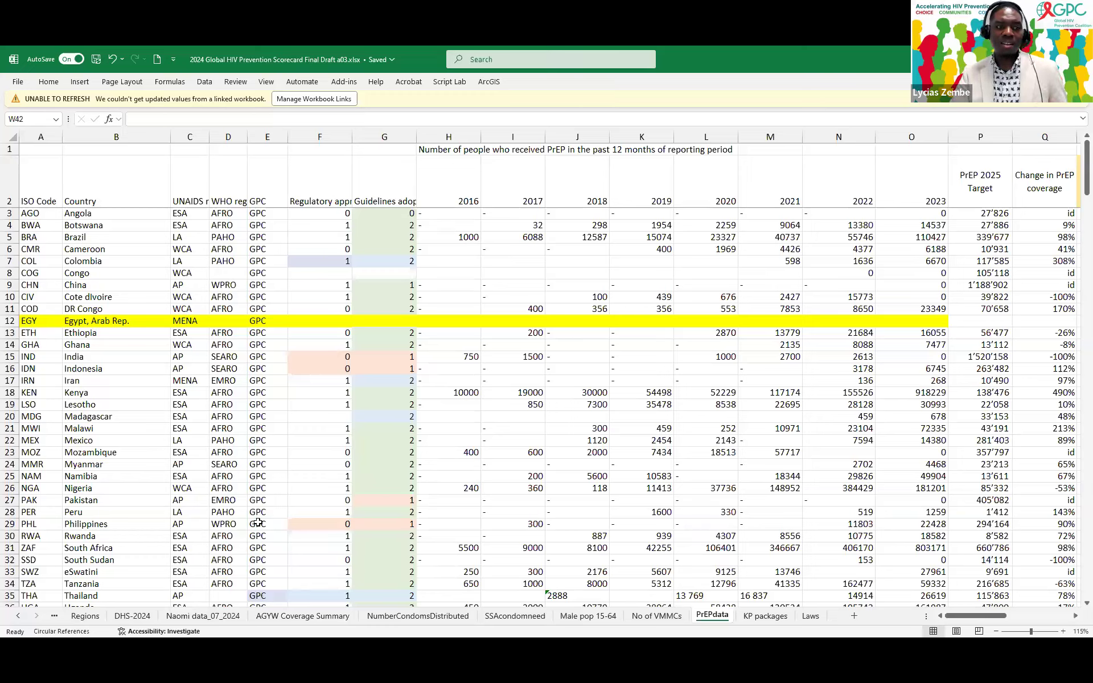
left_click(20, 617)
left_click(19, 617)
left_click(19, 616)
left_click(19, 617)
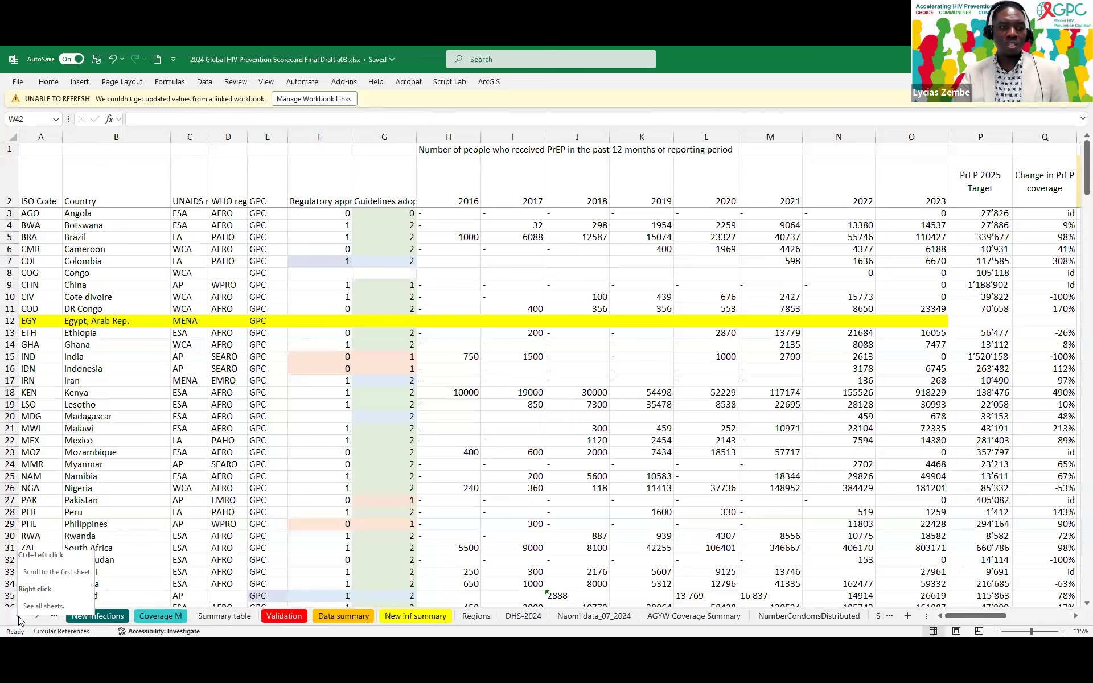